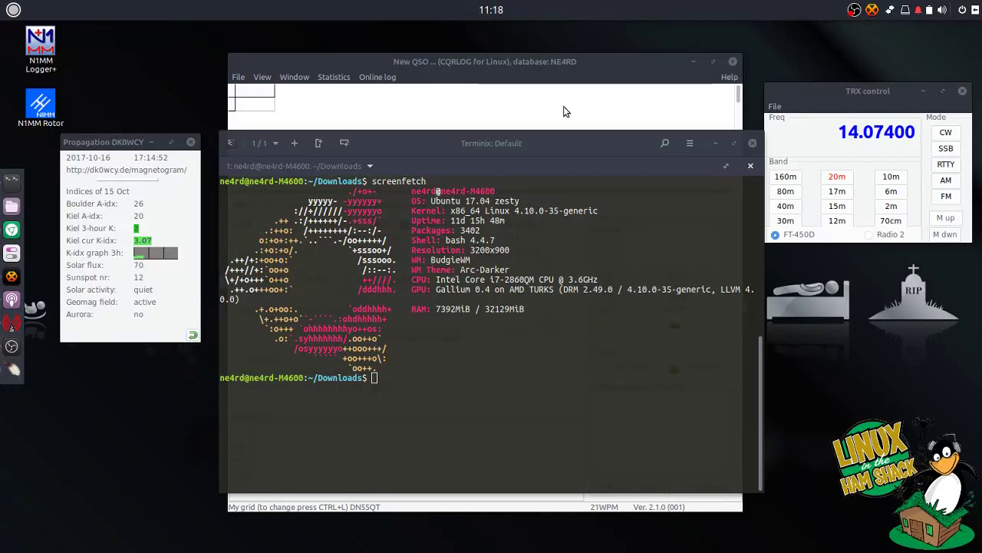
# Minimize the terminal window so the New QSO window is in front
pyautogui.moveTo(574, 138); pyautogui.dragTo(576, 125)
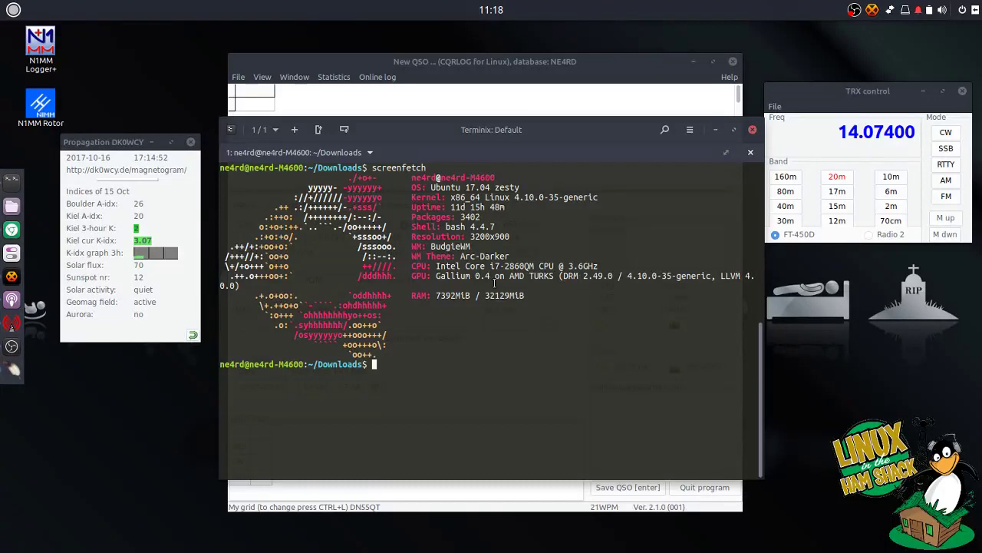
pyautogui.click(717, 130)
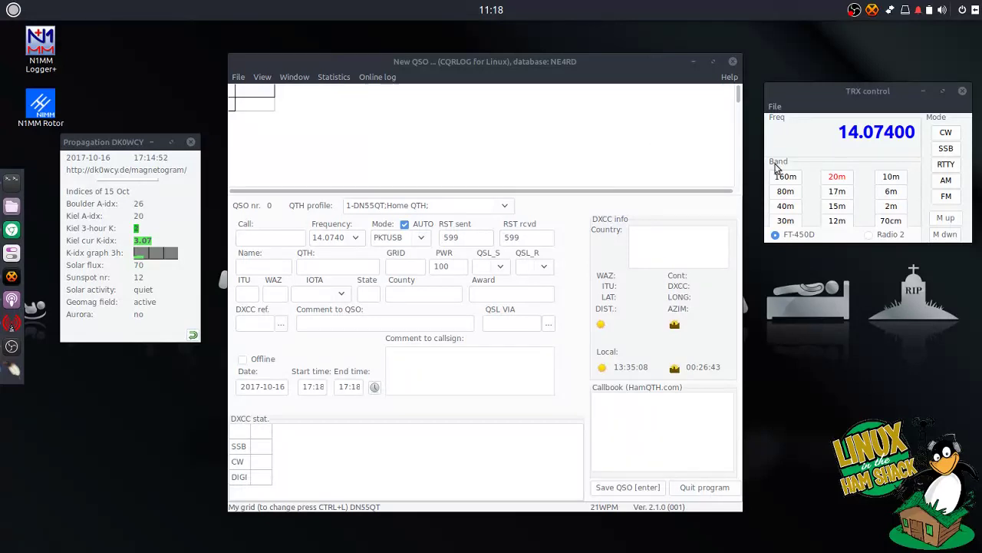
pyautogui.moveTo(579, 62); pyautogui.dragTo(574, 62)
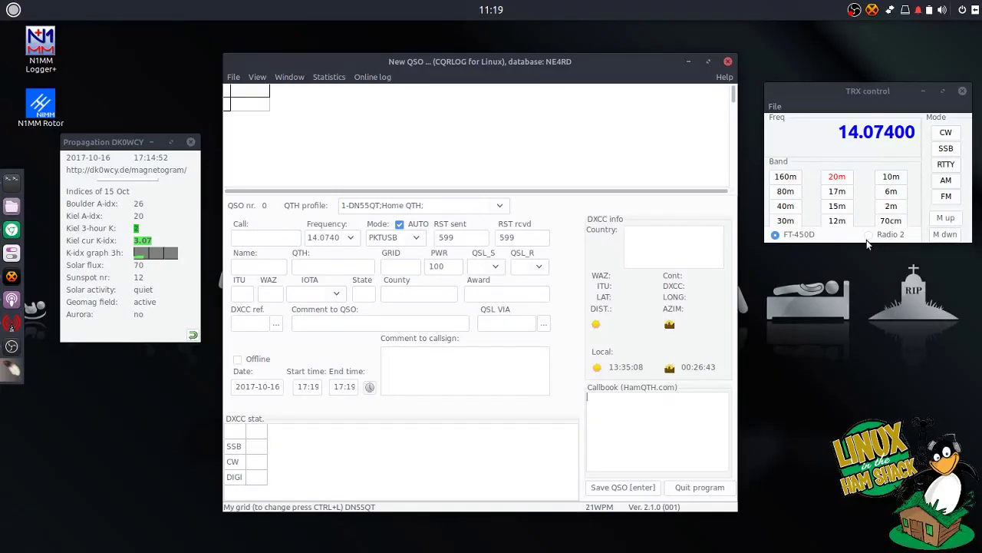
# Open the TRX control preferences and display the settings for radio two
pyautogui.click(234, 77)
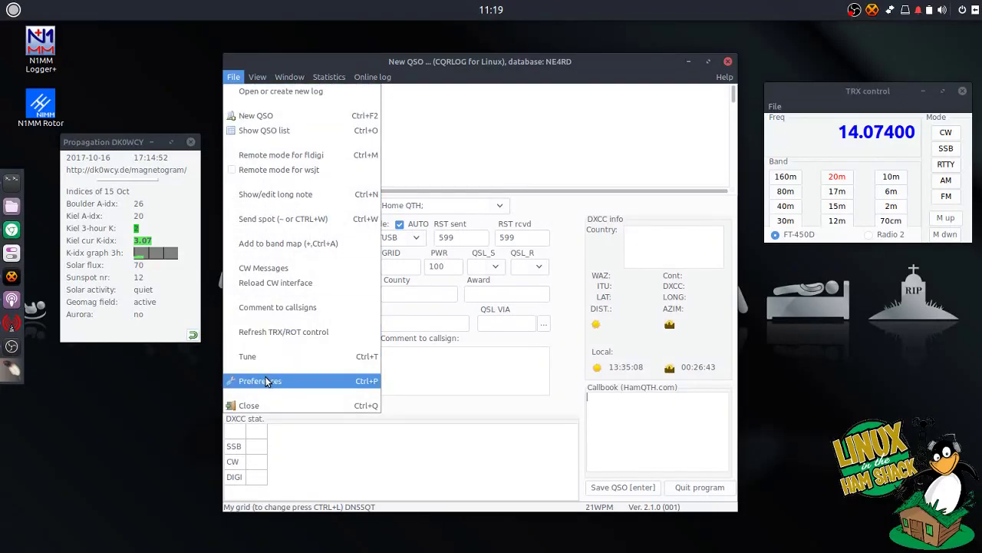
pyautogui.click(298, 382)
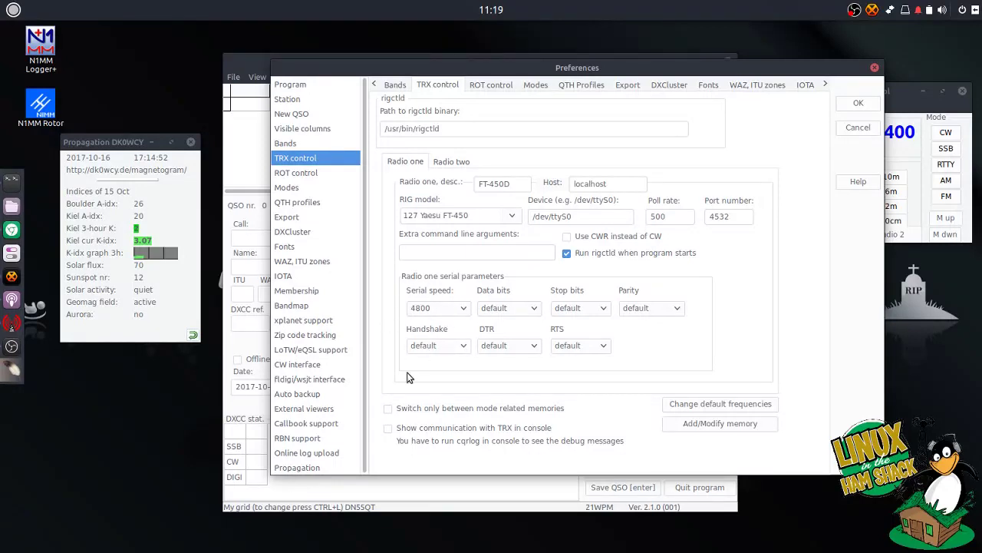
pyautogui.click(454, 161)
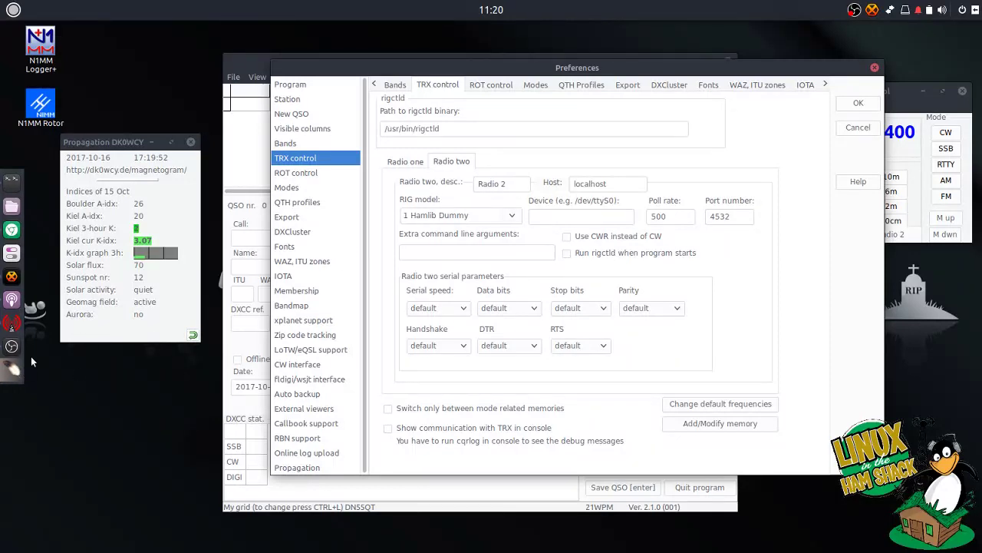
# Switch to the Terminix terminal and run "dmesg | grep USB | tail -1" to find the latest USB serial device
pyautogui.click(11, 182)
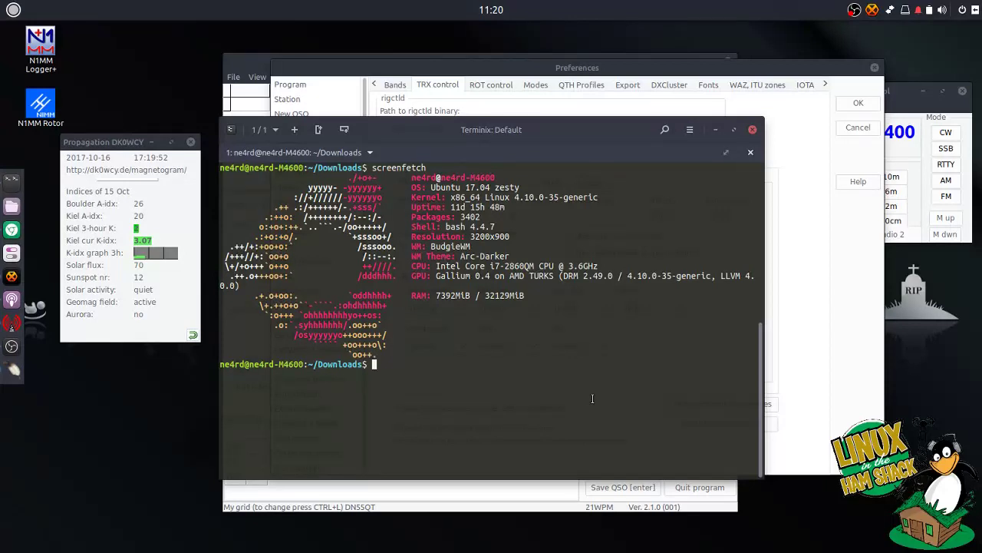
pyautogui.write('dmesg |')
pyautogui.write('grep USB | tail -1')
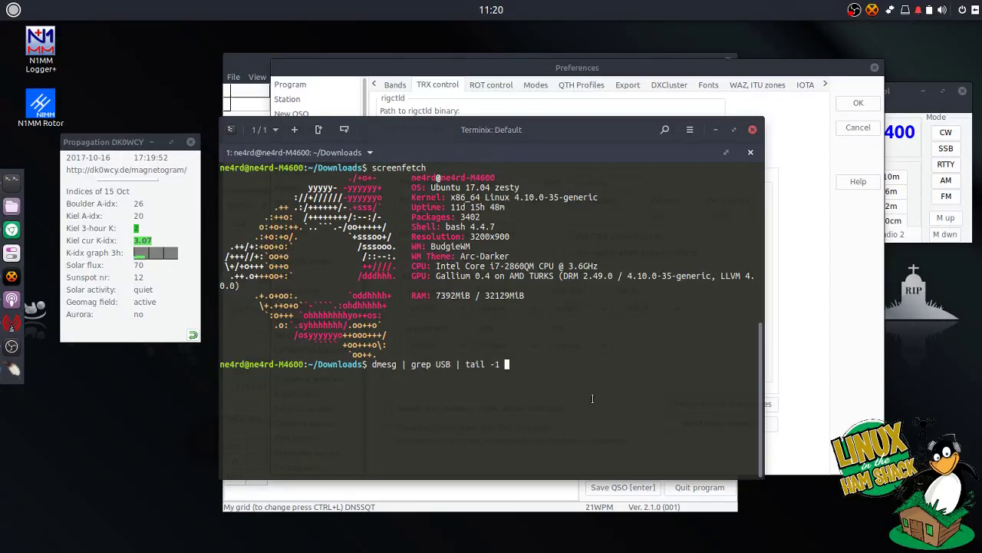
pyautogui.press('Return')
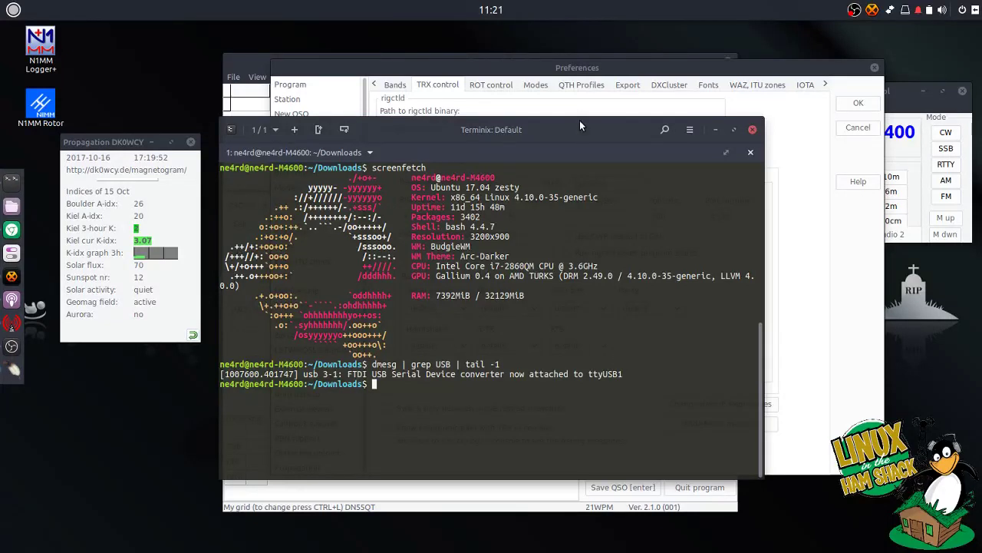
pyautogui.moveTo(580, 122); pyautogui.dragTo(597, 126)
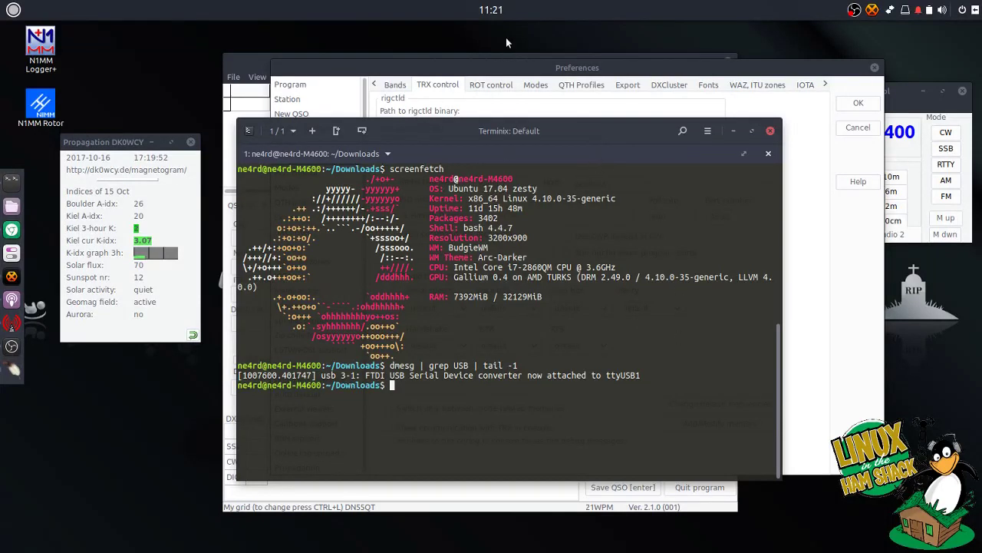
# Return to the CQRLOG preferences and set the radio two description to IC-703
pyautogui.click(499, 66)
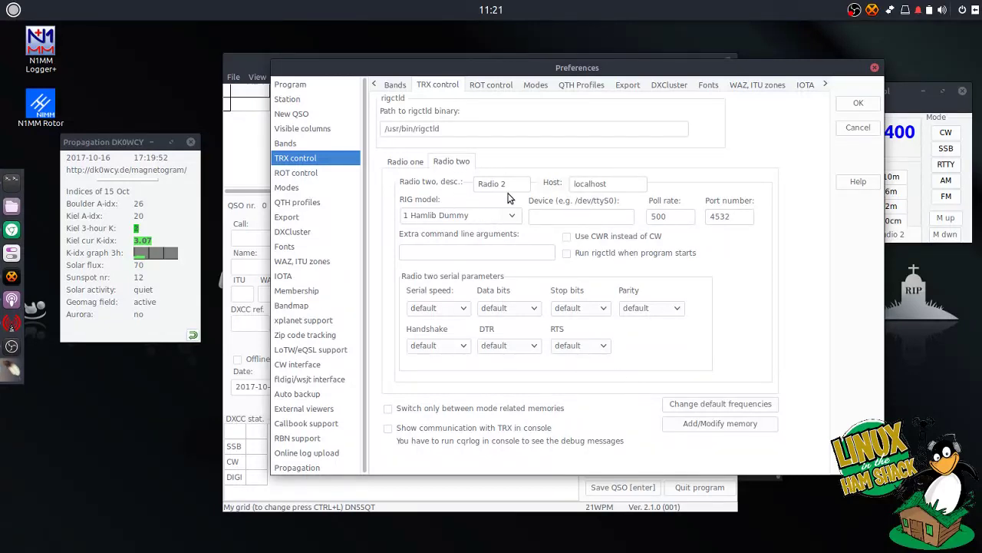
pyautogui.tripleClick(474, 184)
pyautogui.write('IC-703')
pyautogui.press('Tab')
# Choose 355 Icom IC-703 as the rig model for radio two
pyautogui.click(512, 216)
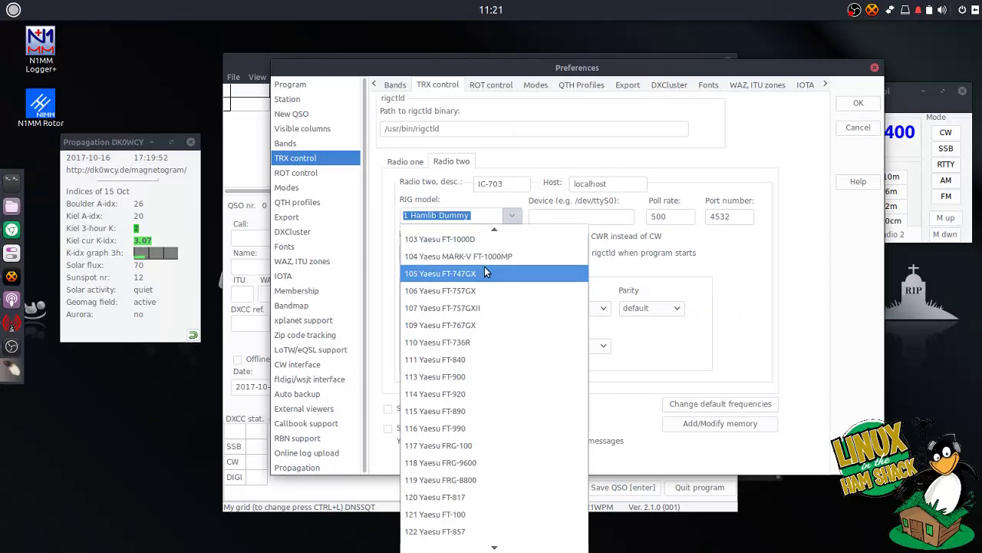
pyautogui.scroll(-5, 484, 273)
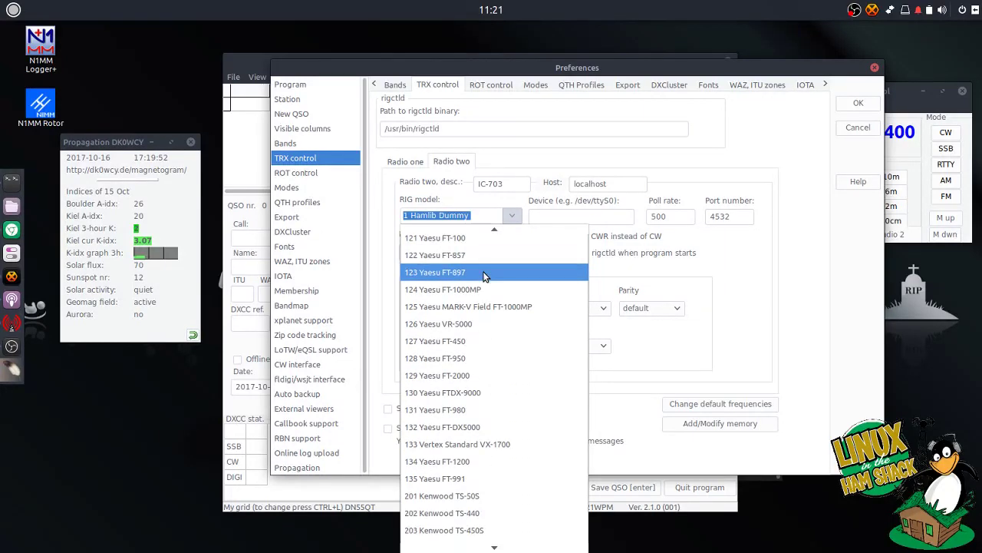
pyautogui.scroll(-20, 484, 275)
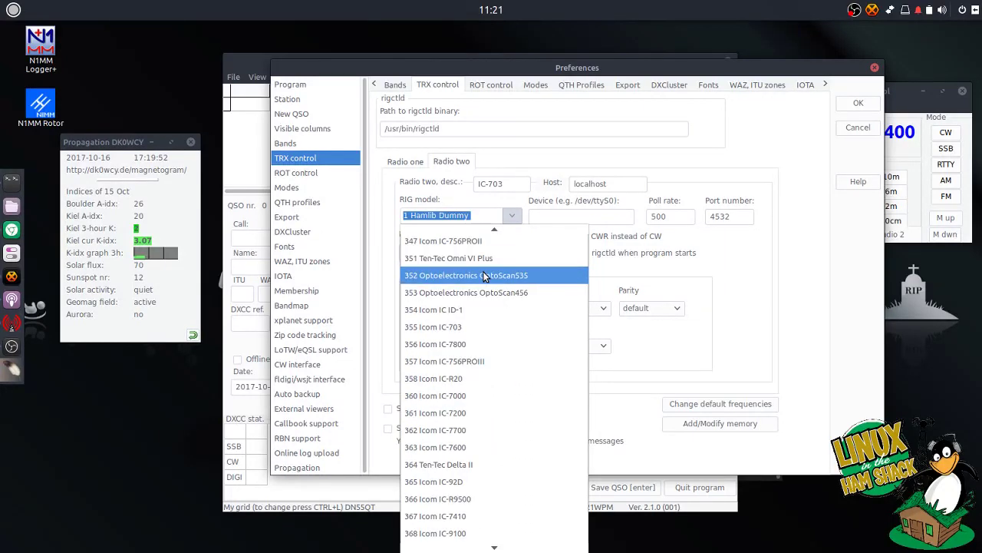
pyautogui.press('Down')
pyautogui.press('Down')
pyautogui.press('Down')
pyautogui.press('Down')
pyautogui.press('Up')
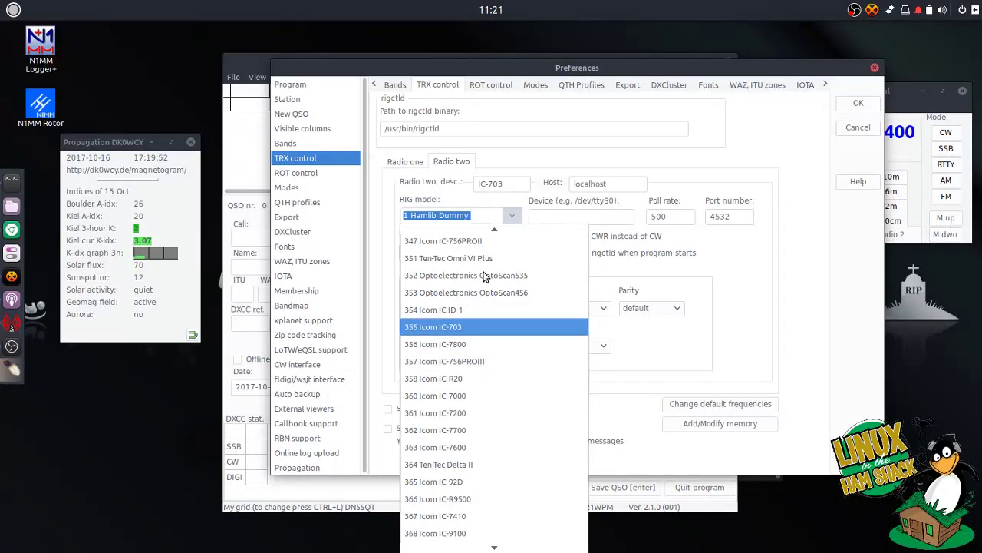
pyautogui.click(448, 330)
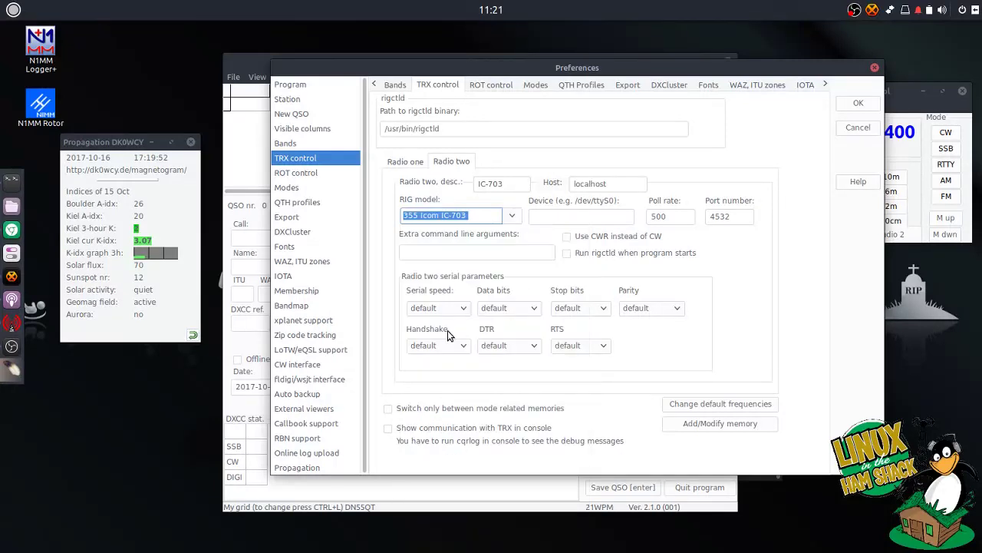
# Set the radio two device to /dev/ttyUSB1, keeping the existing poll rate and port number
pyautogui.click(564, 220)
pyautogui.write('/dev/')
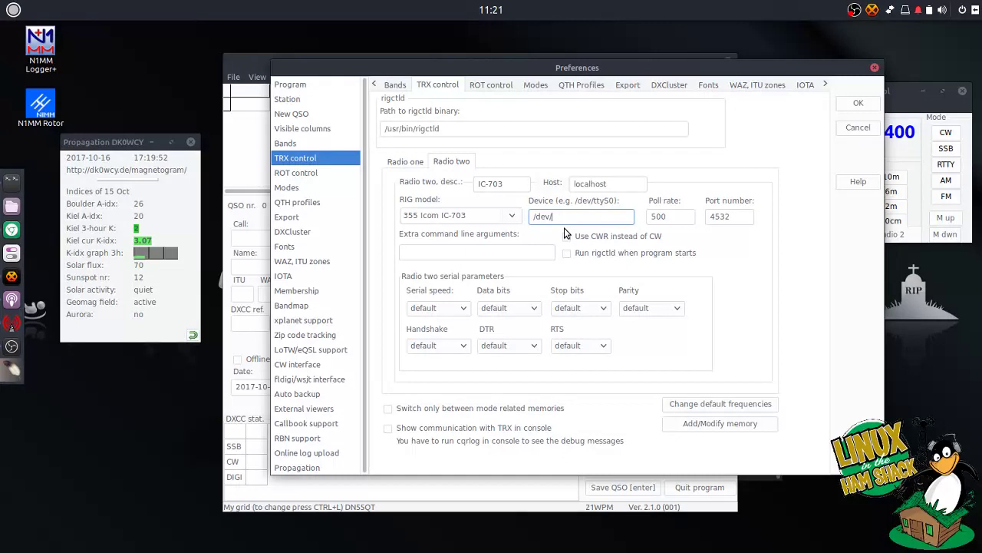
pyautogui.write('ttyUSB1')
pyautogui.press('Tab')
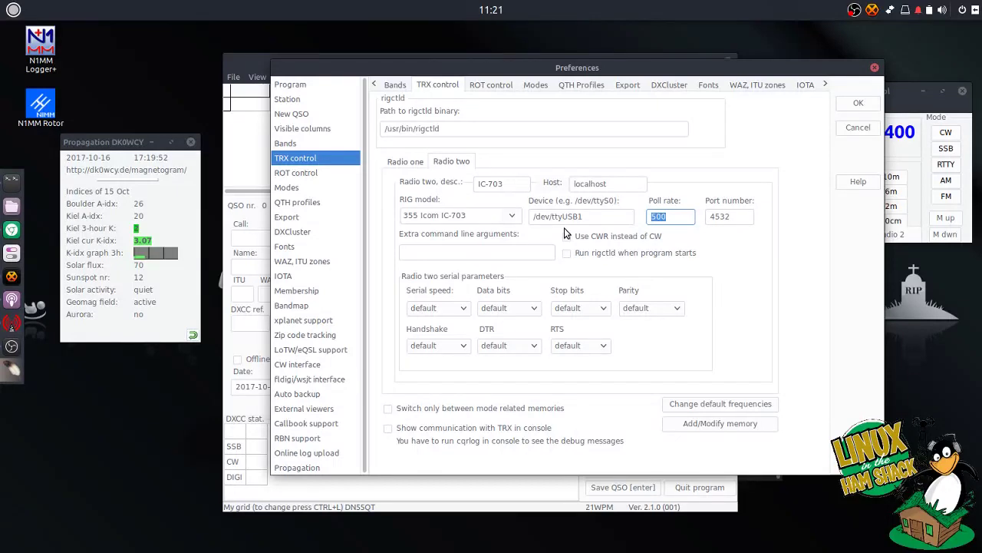
pyautogui.press('Tab')
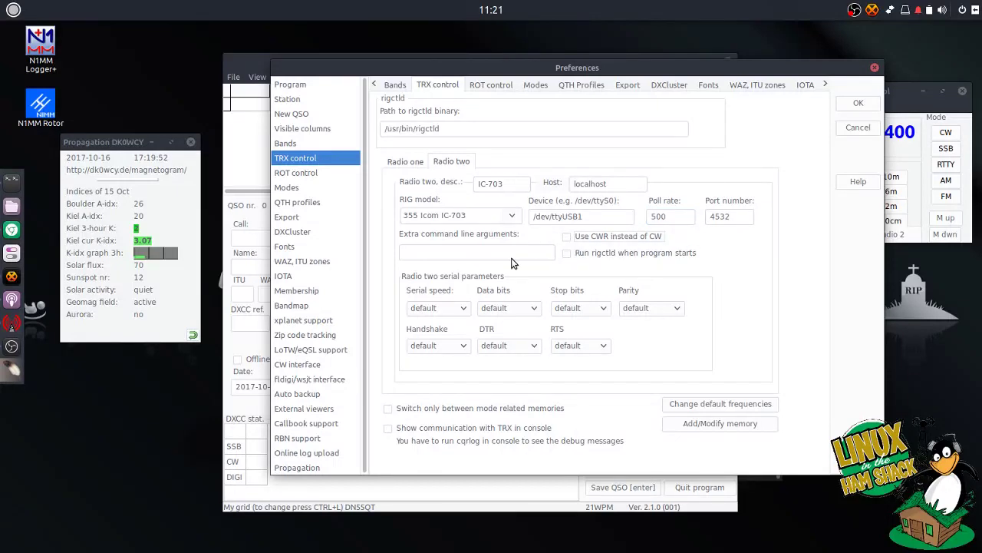
# Enable running rigctld at program start for radio two and set its serial speed to 9600
pyautogui.click(567, 256)
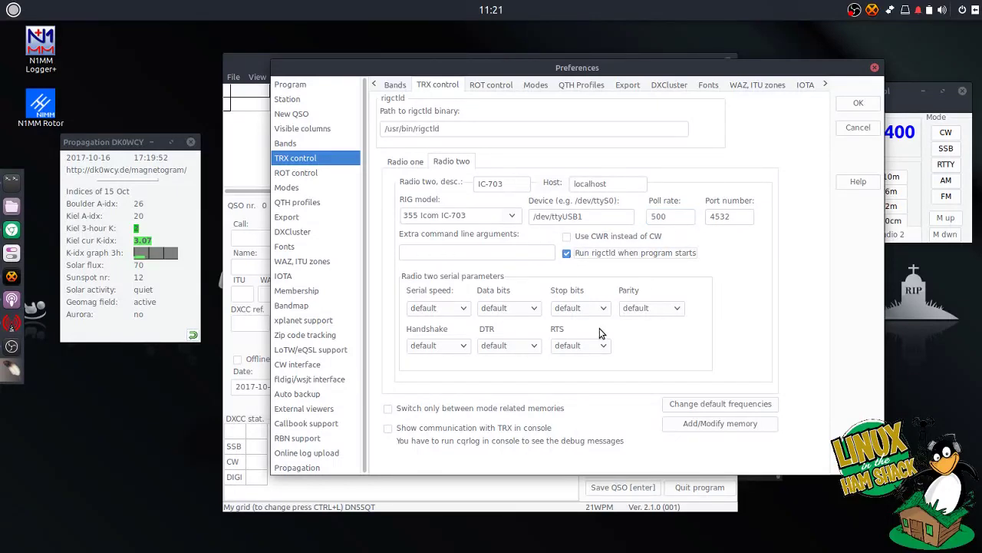
pyautogui.click(461, 310)
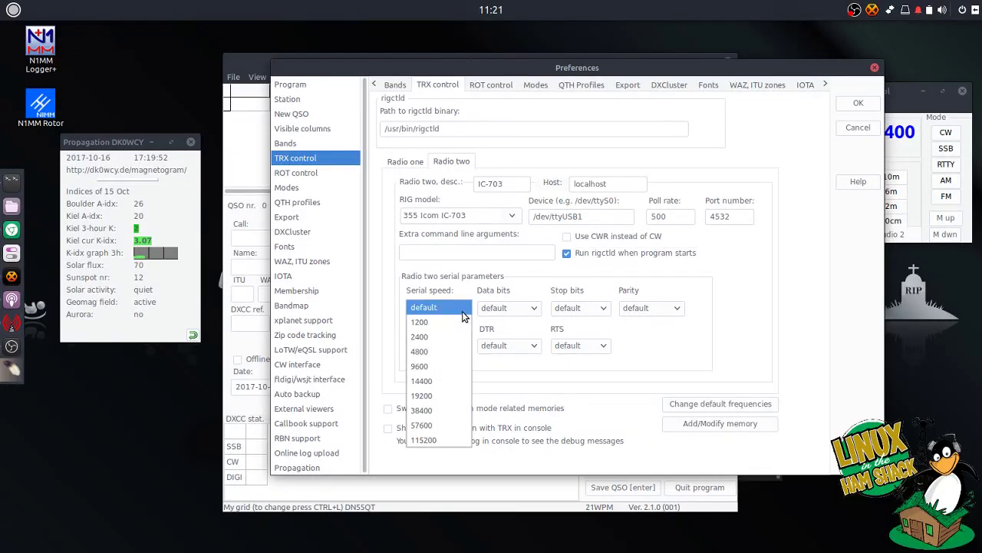
pyautogui.click(450, 367)
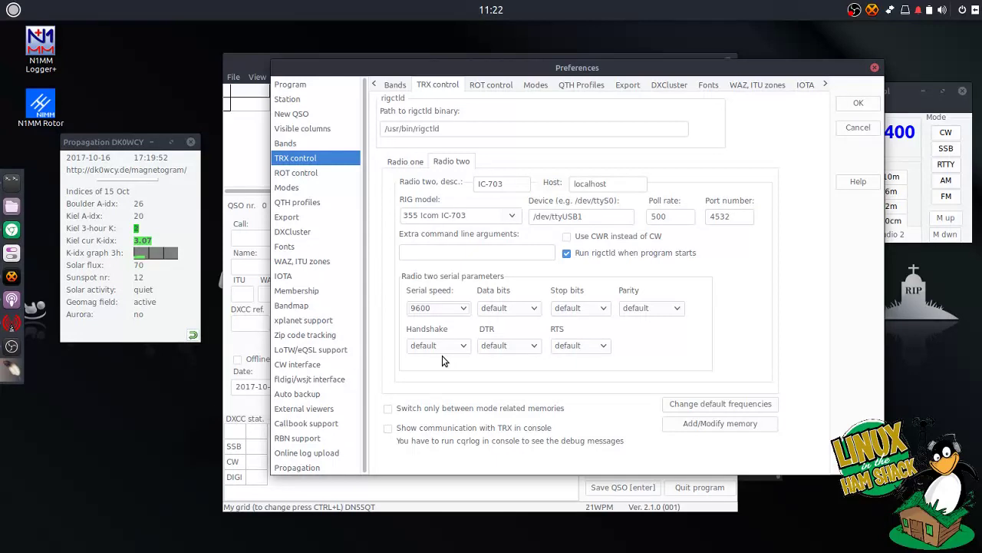
# Review the radio one settings for comparison and save the TRX control preferences
pyautogui.click(406, 162)
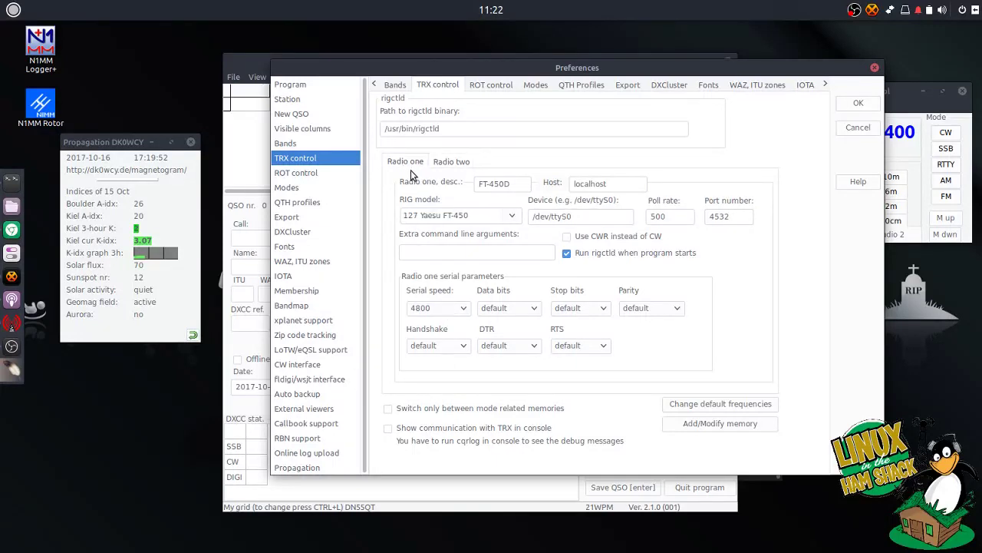
pyautogui.click(453, 164)
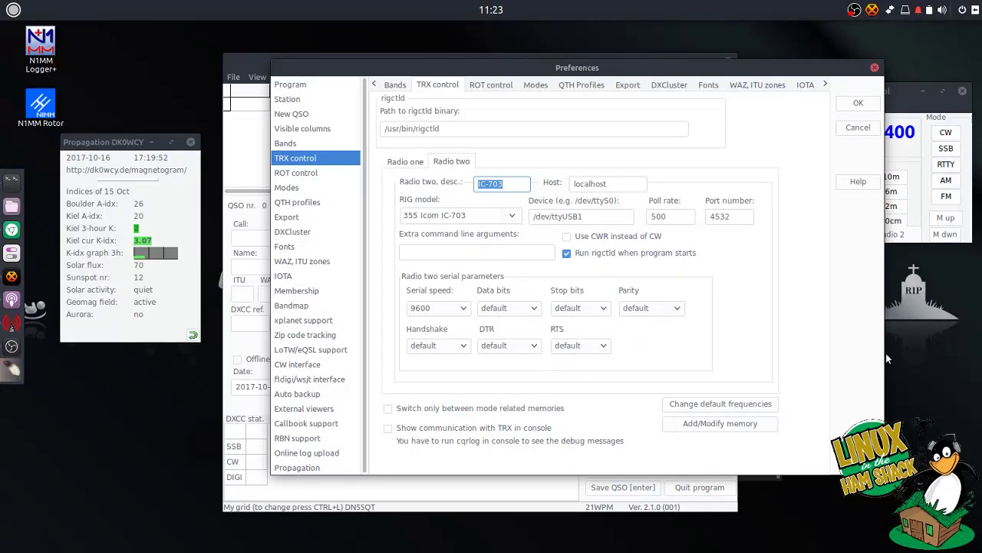
pyautogui.click(857, 106)
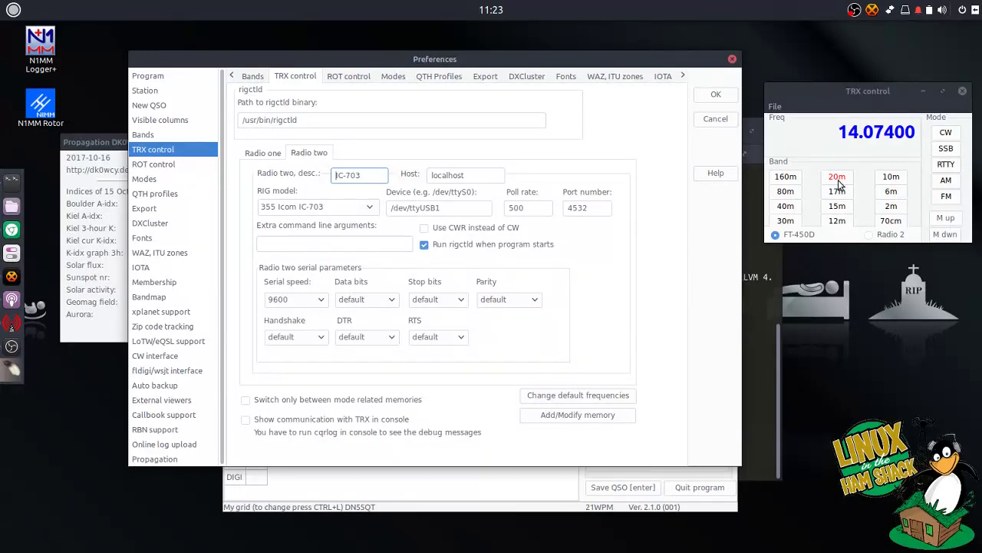
pyautogui.click(642, 61)
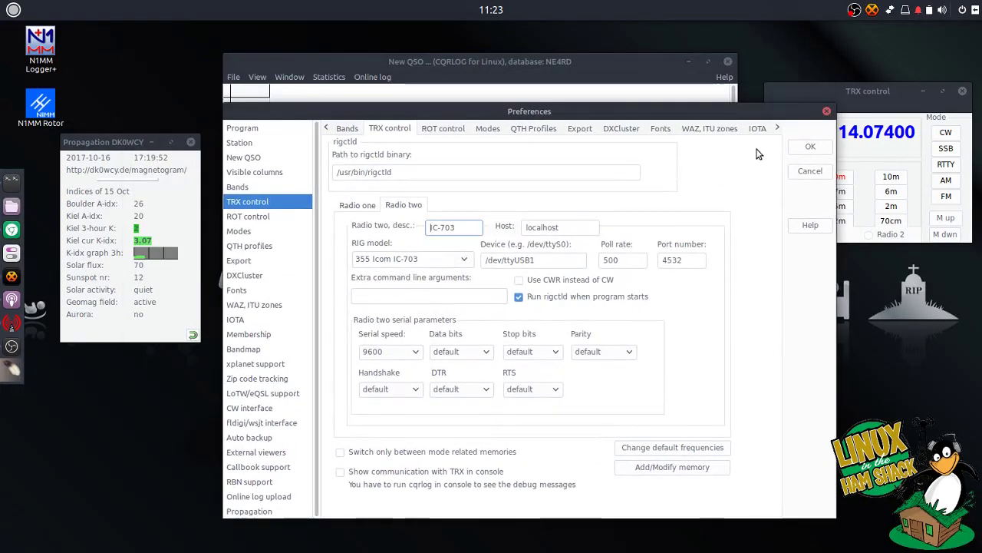
pyautogui.click(812, 148)
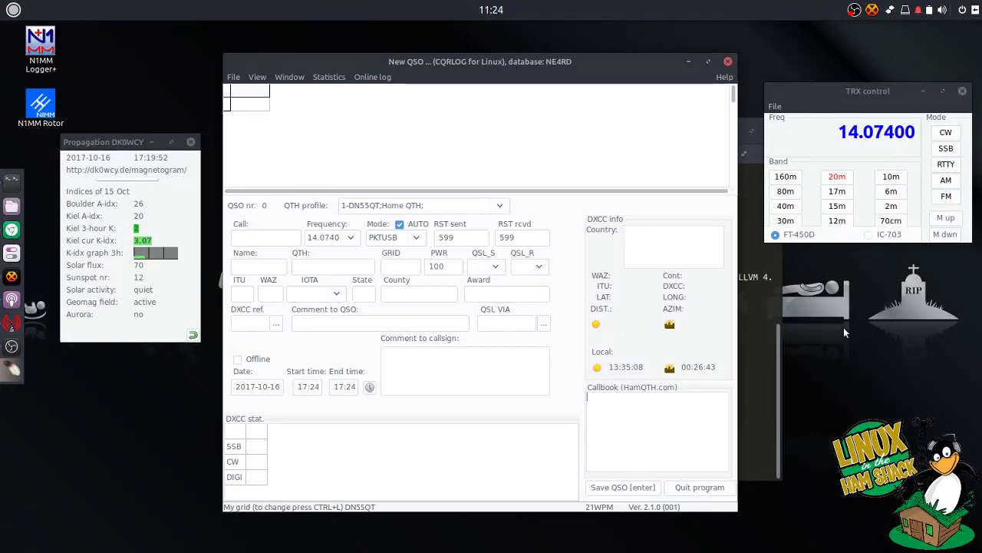
# Switch the active radio to IC-703 and check the running rigctld process in the terminal with "ps -ef | grep rigctl"
pyautogui.click(870, 239)
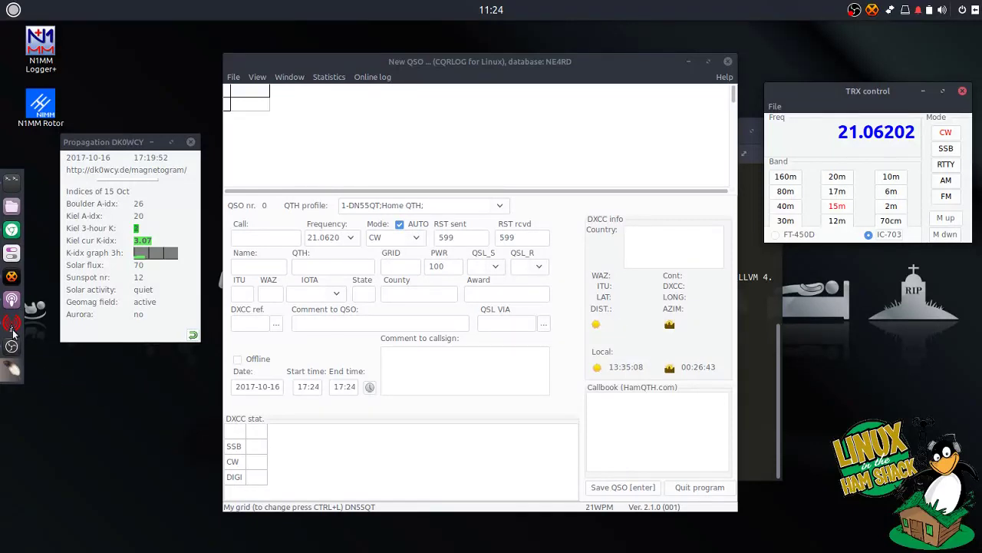
pyautogui.click(13, 245)
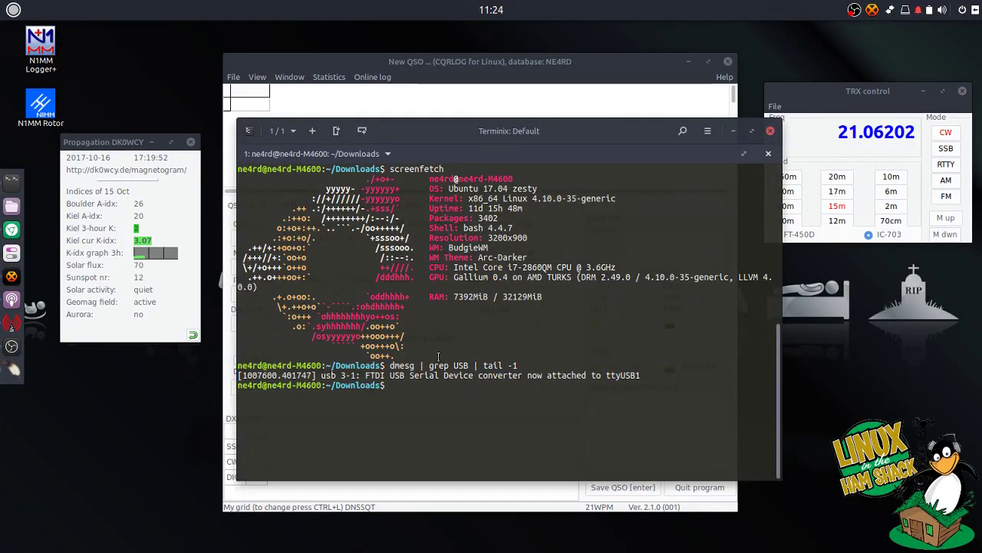
pyautogui.press('Up')
pyautogui.press('Up')
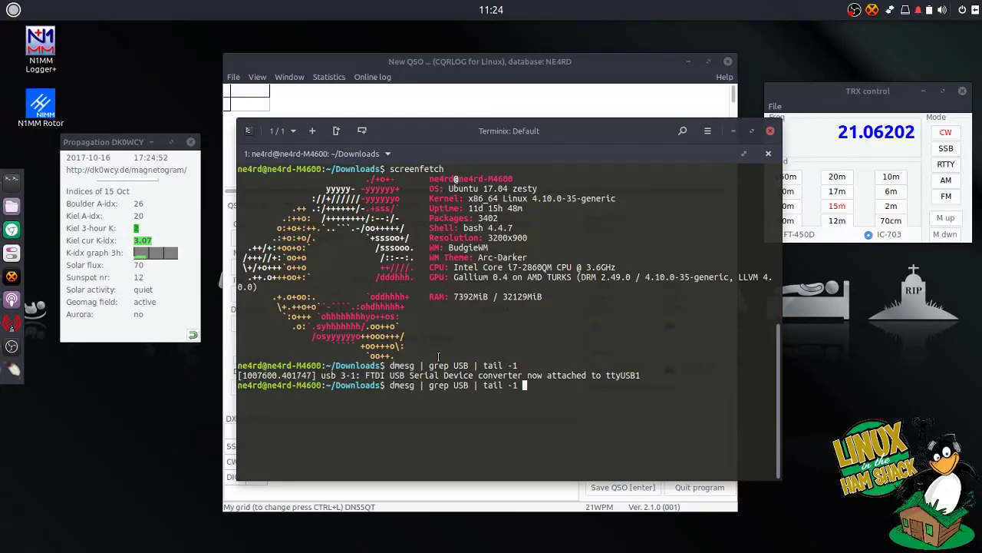
pyautogui.hotkey('ctrl', 'u')
pyautogui.write('ps -ef | grep rigctl')
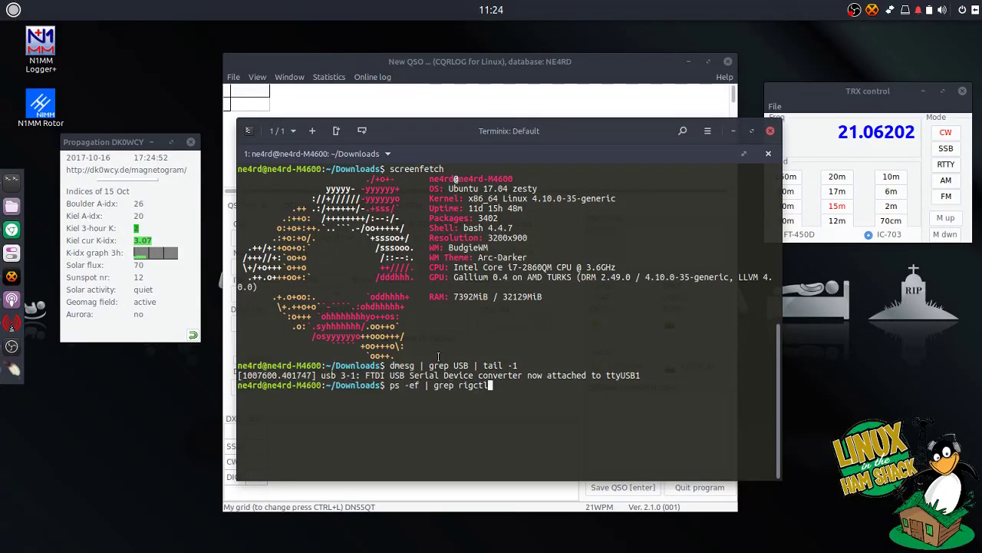
pyautogui.press('Return')
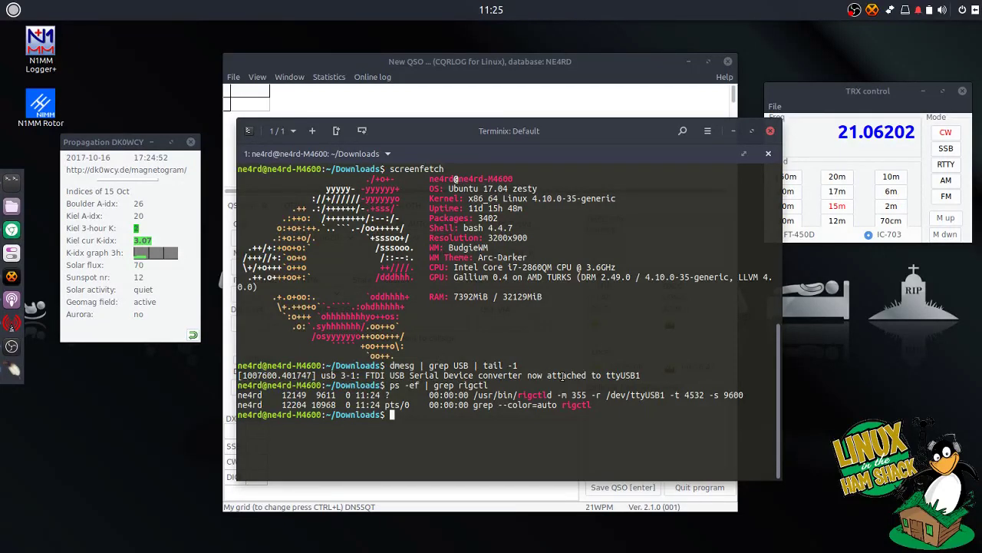
# Switch the active radio to FT-450D in TRX control and return to the terminal
pyautogui.click(808, 237)
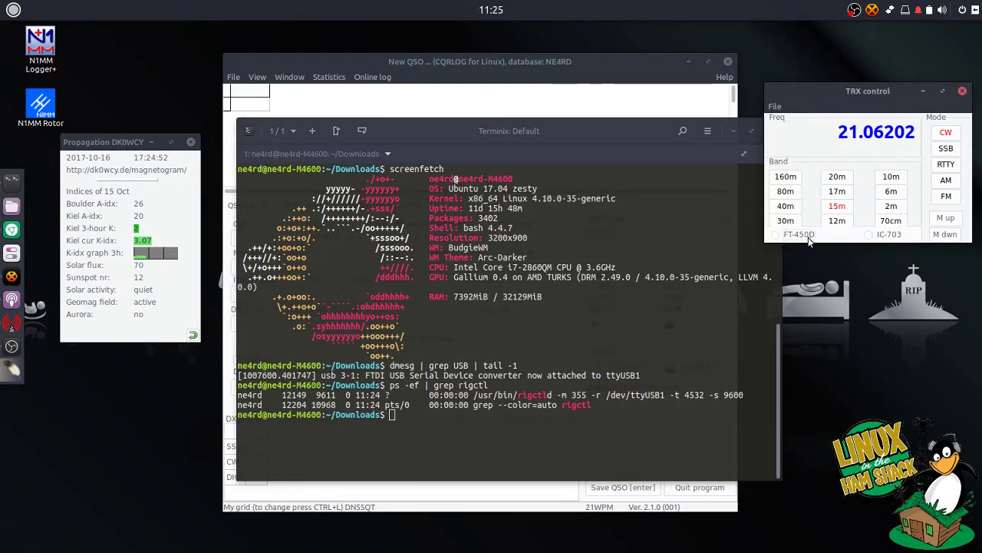
pyautogui.click(808, 237)
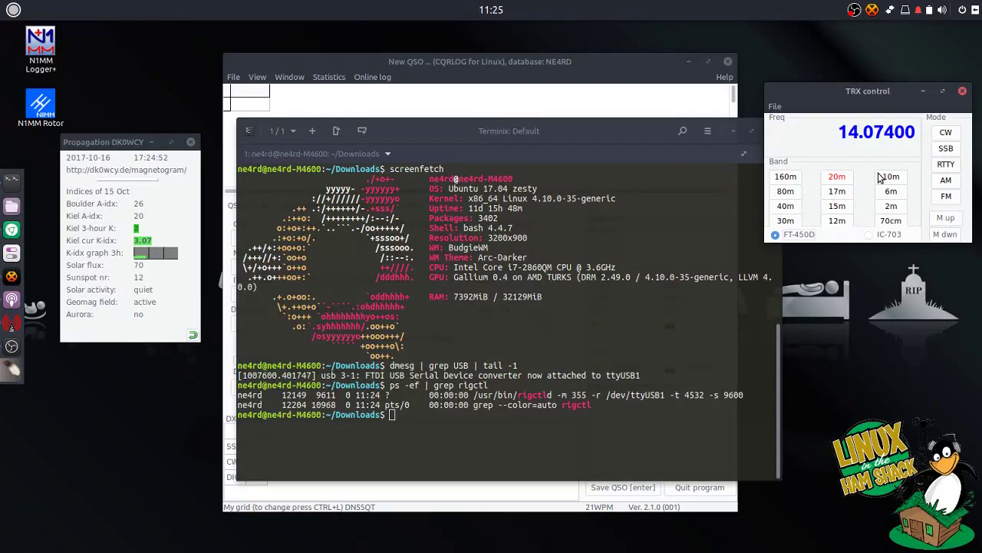
pyautogui.click(614, 424)
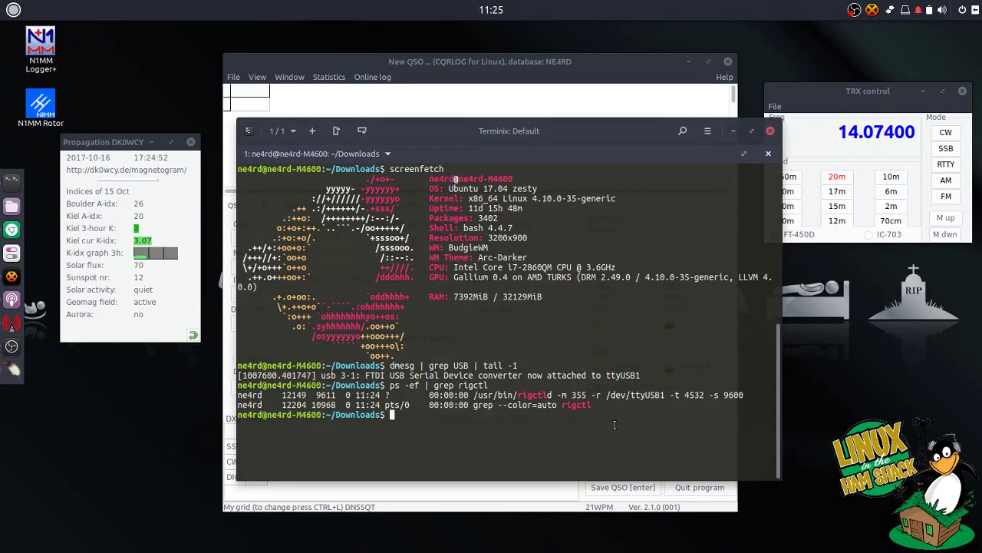
# Rerun "ps -ef | grep rigctl" in the terminal for the FT-450D and switch the active radio to IC-703 in TRX control
pyautogui.press('Up')
pyautogui.press('Return')
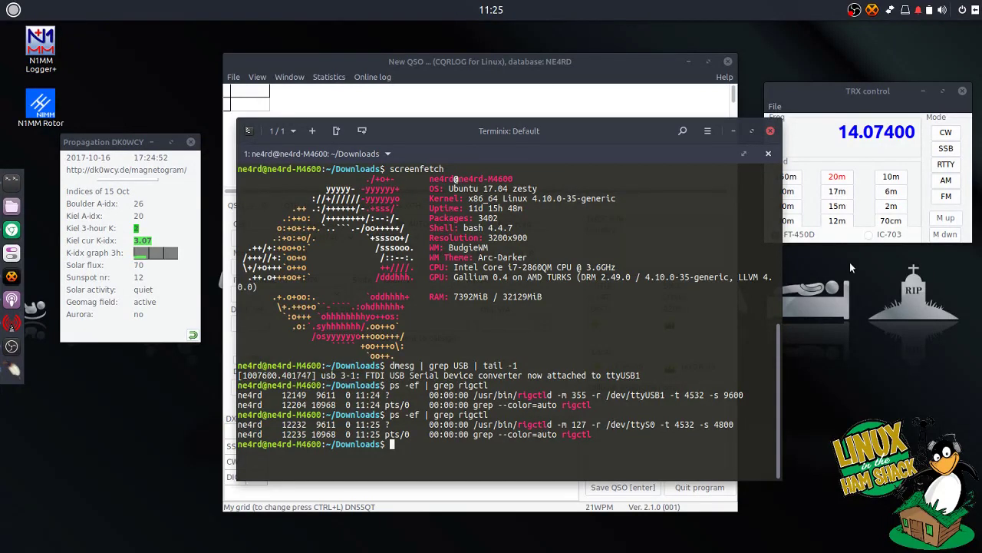
pyautogui.click(872, 234)
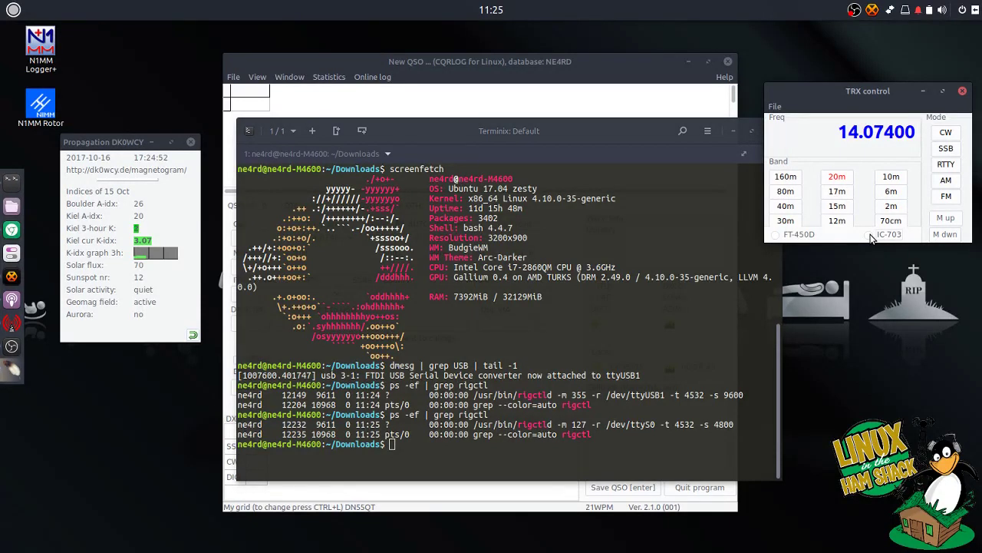
pyautogui.click(869, 234)
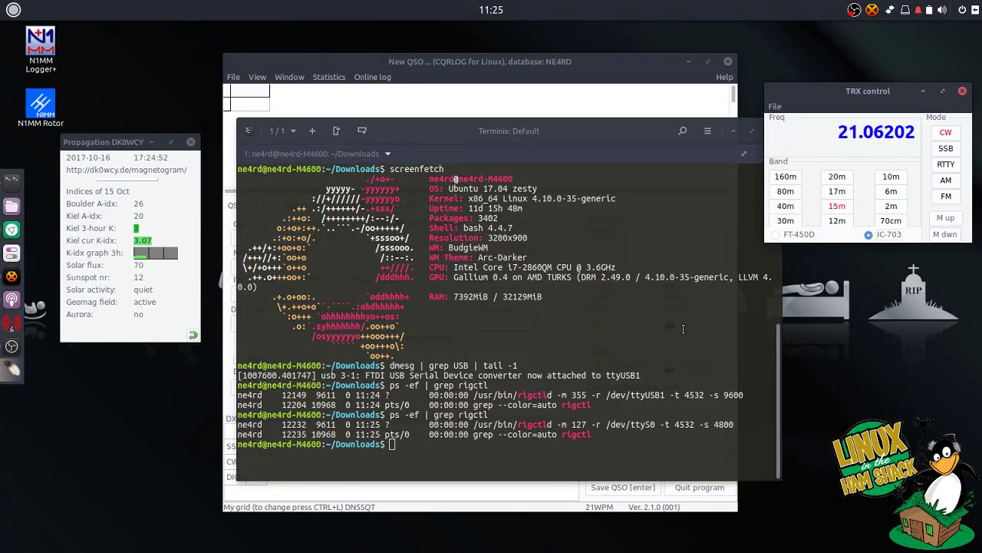
# Recheck the running rigctld process for the IC-703 with "ps -ef | grep rigctl" and minimize the terminal
pyautogui.click(614, 464)
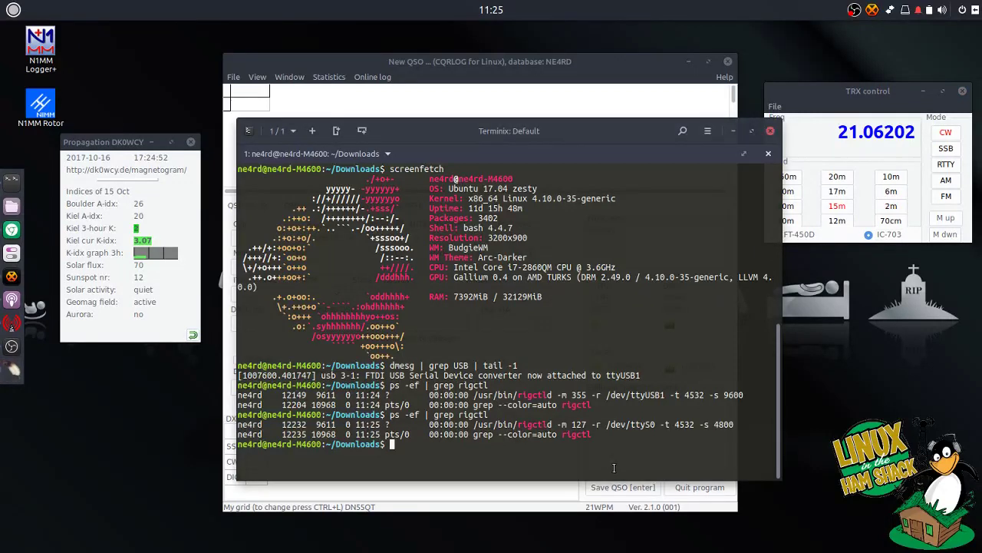
pyautogui.press('Up')
pyautogui.press('Return')
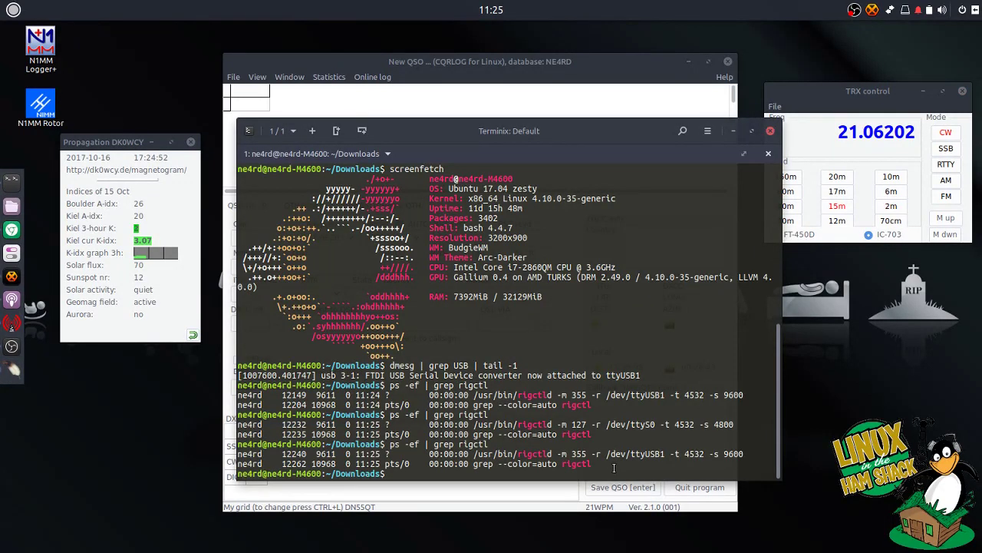
pyautogui.moveTo(625, 142); pyautogui.dragTo(611, 132)
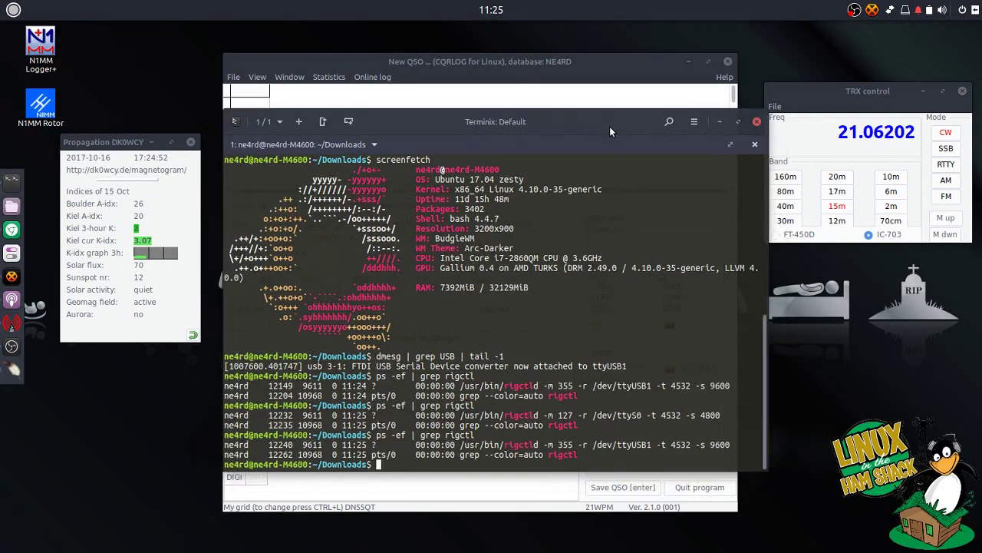
pyautogui.click(720, 122)
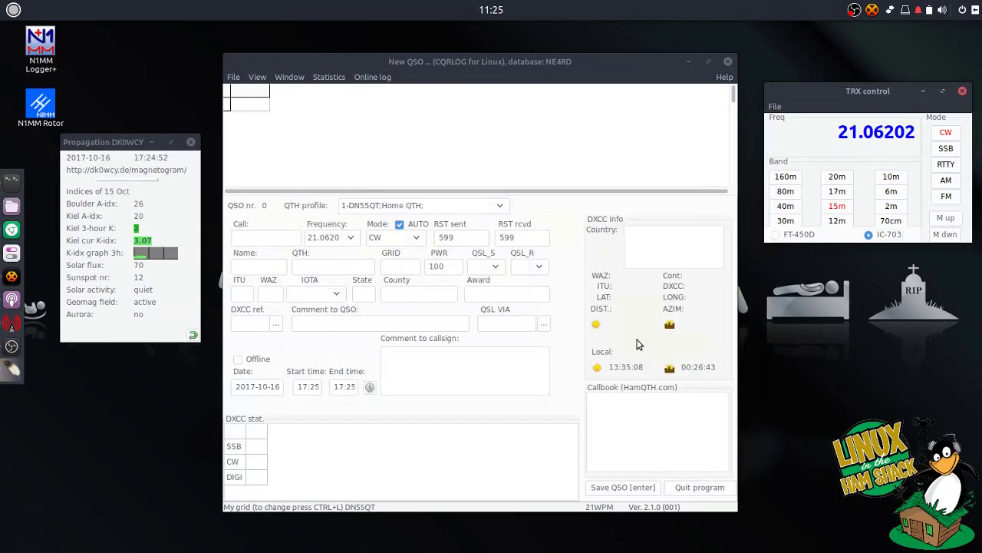
# Enable remote mode for wsjt in CQRLOG and select the 20m frequency 14.074 000 MHz in WSJT-X
pyautogui.click(235, 78)
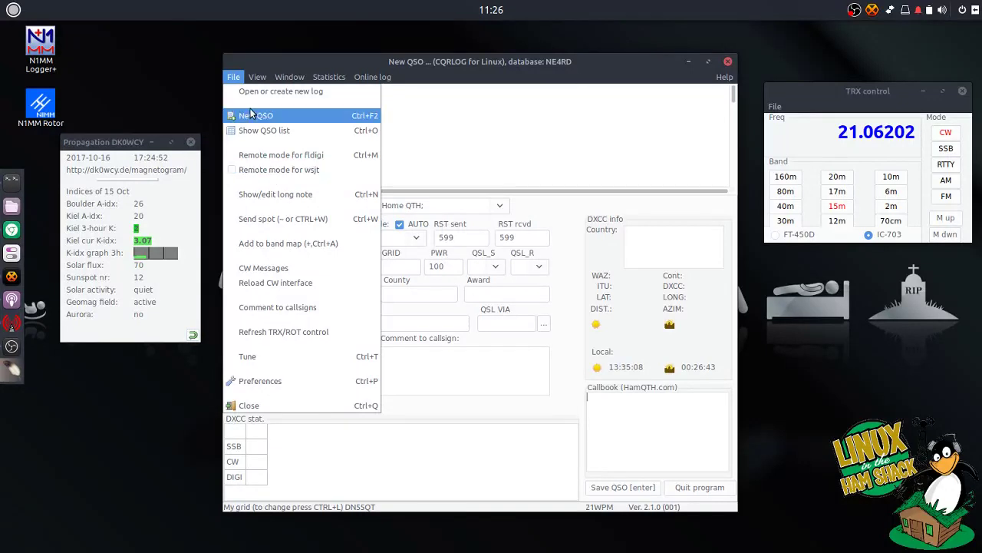
pyautogui.click(282, 172)
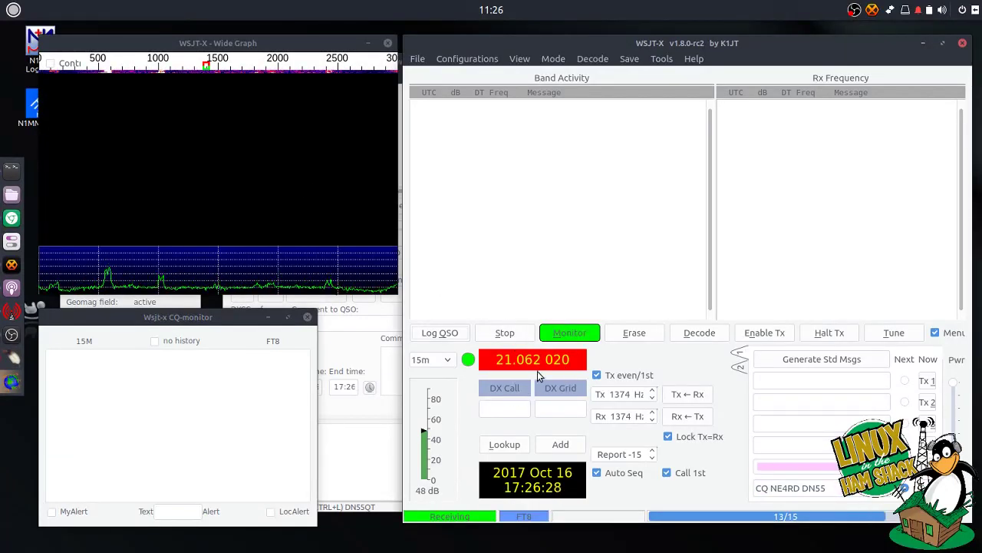
pyautogui.click(448, 361)
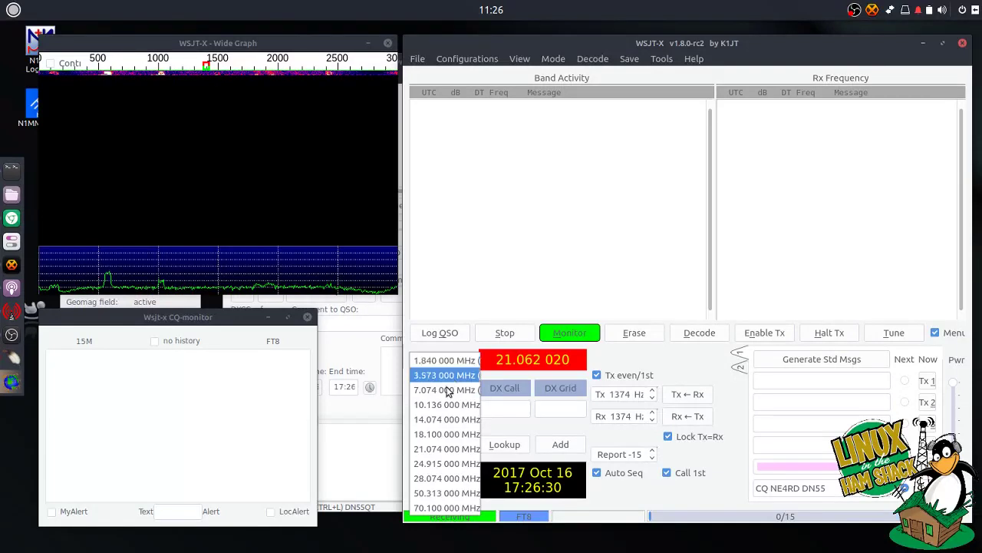
pyautogui.click(448, 421)
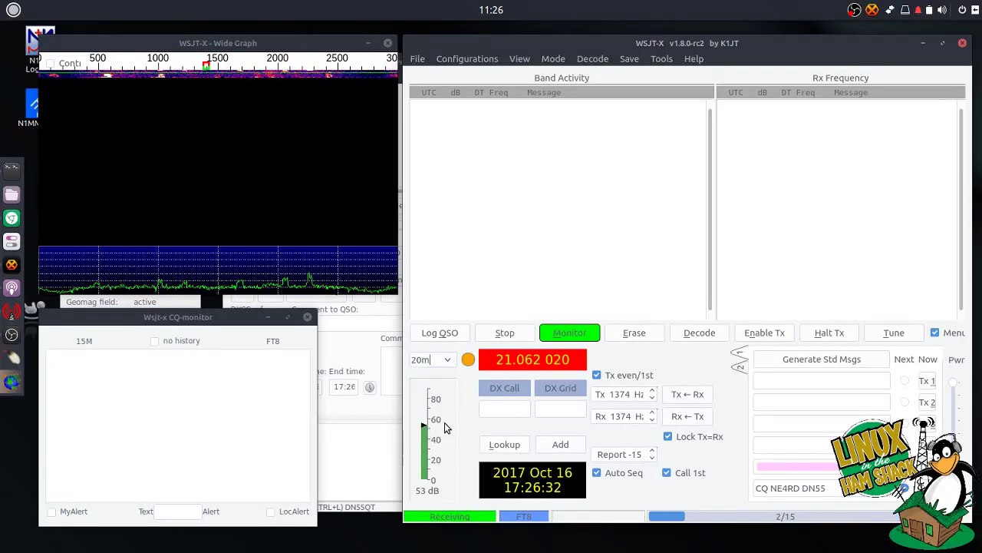